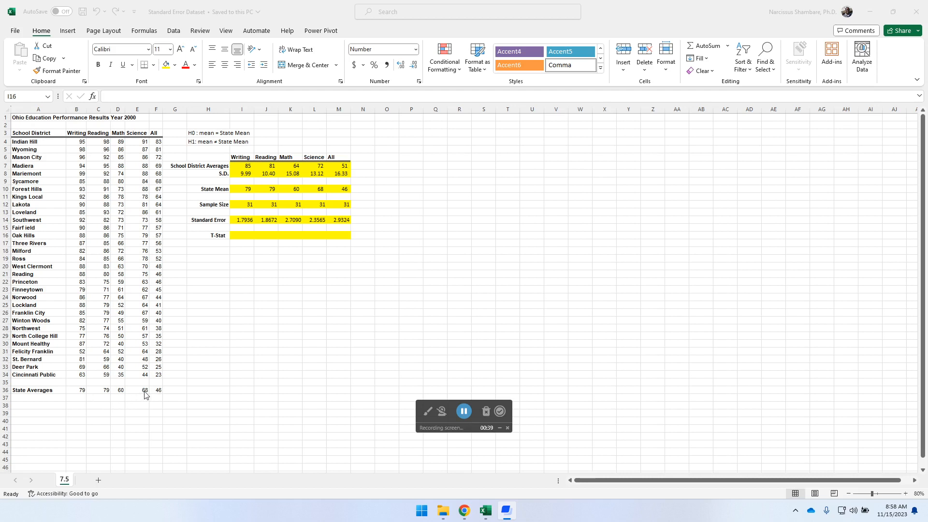
Examine the Writing column's formulas for the district average, S.D., State Mean, Sample Size and Standard Error.
click(244, 165)
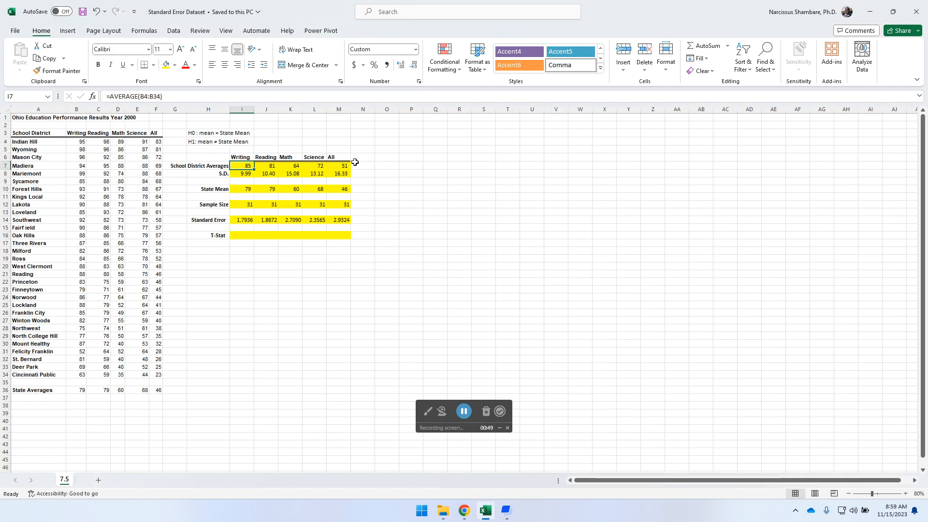
click(247, 173)
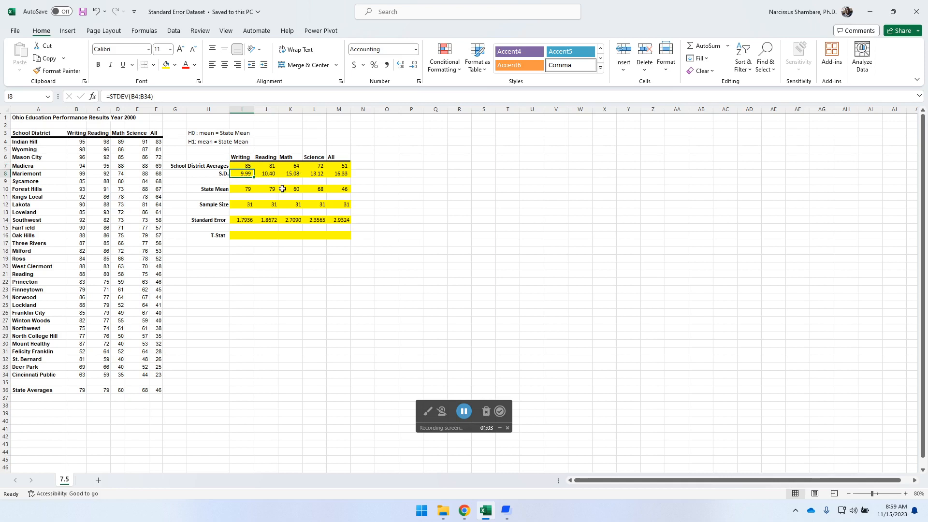
click(244, 166)
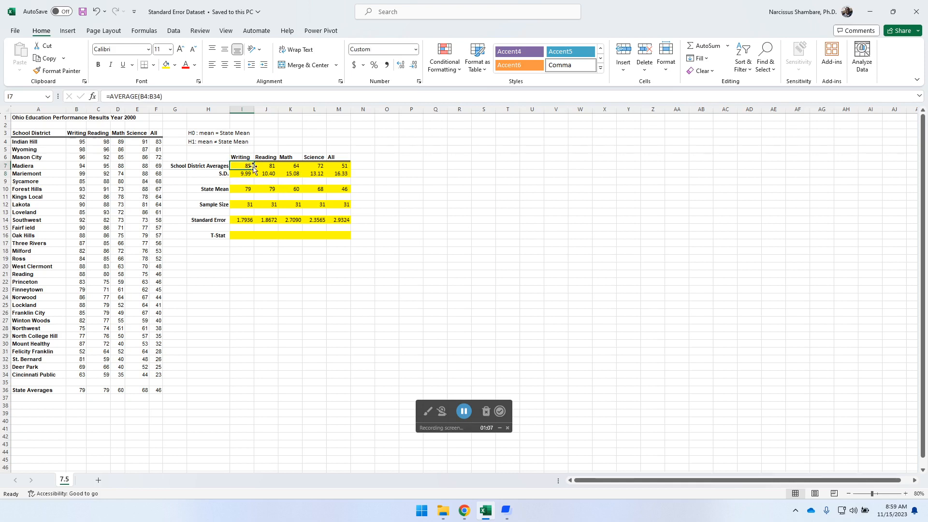
click(249, 188)
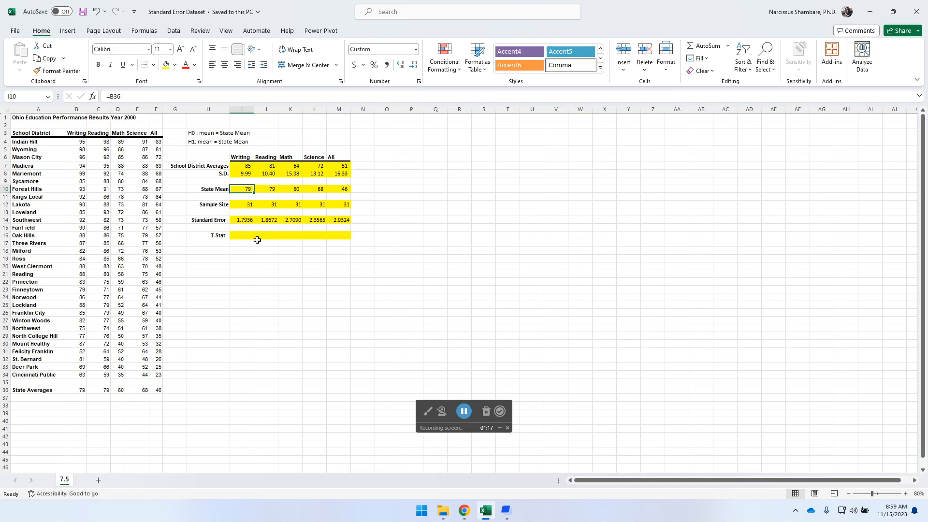
click(245, 204)
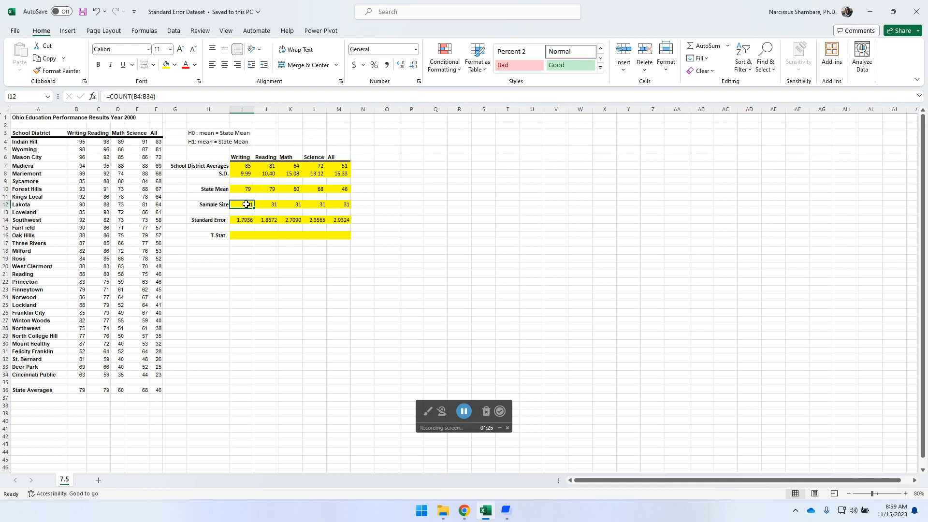
click(247, 220)
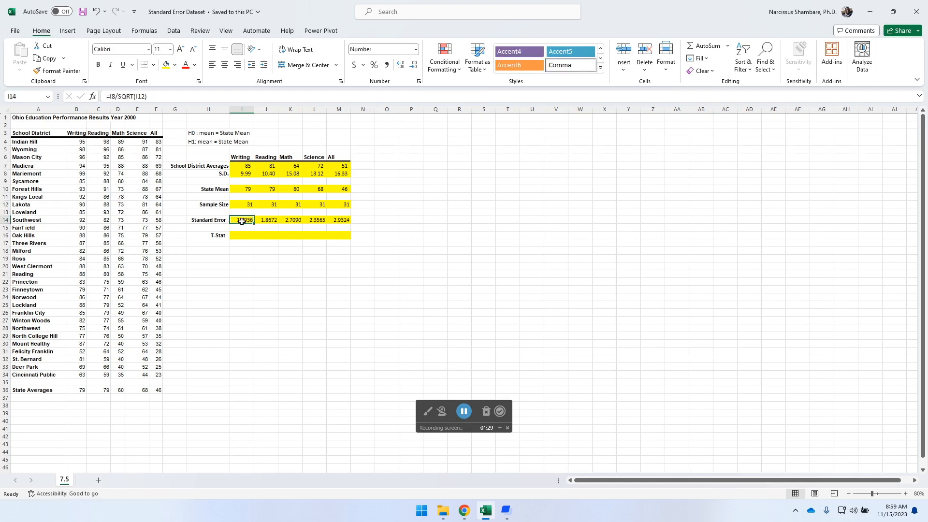
Clear the Standard Error values in I14:M14.
drag(244, 219, 339, 219)
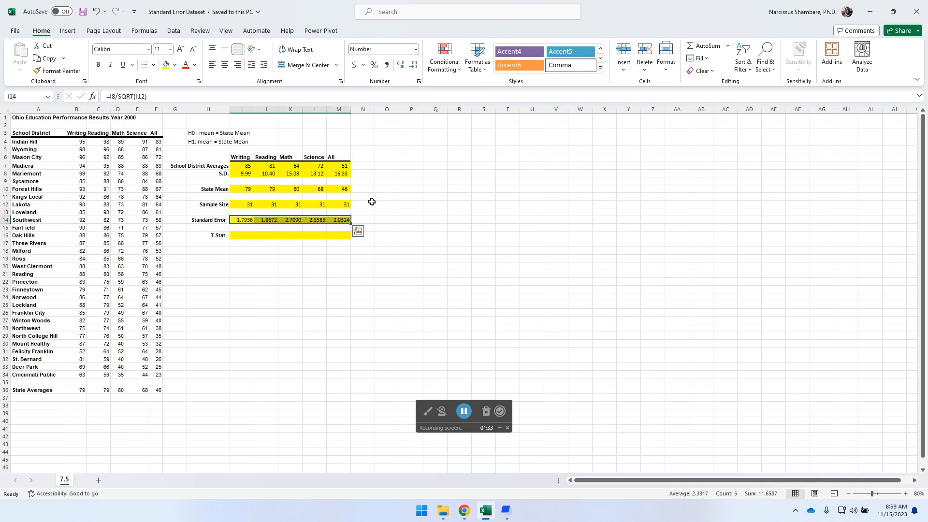
key(Delete)
key(Up)
key(Down)
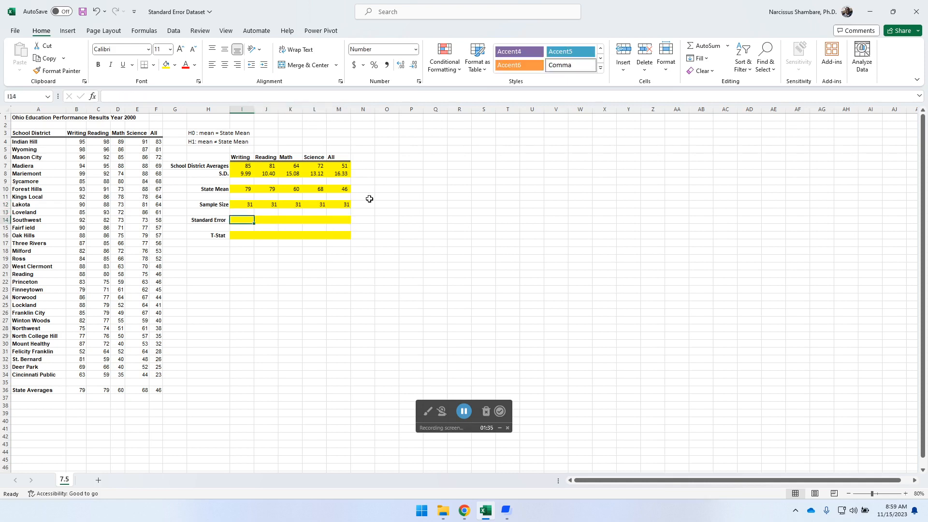
Calculate the Writing Standard Error in I14 with =I8/SQRT(I12) and fill the formula across to M14.
text(=)
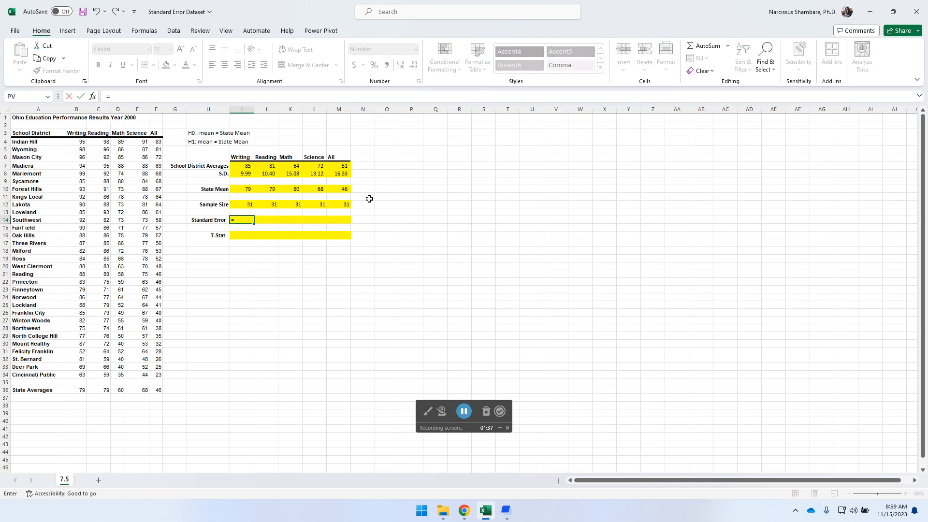
click(246, 172)
text(/sqrt)
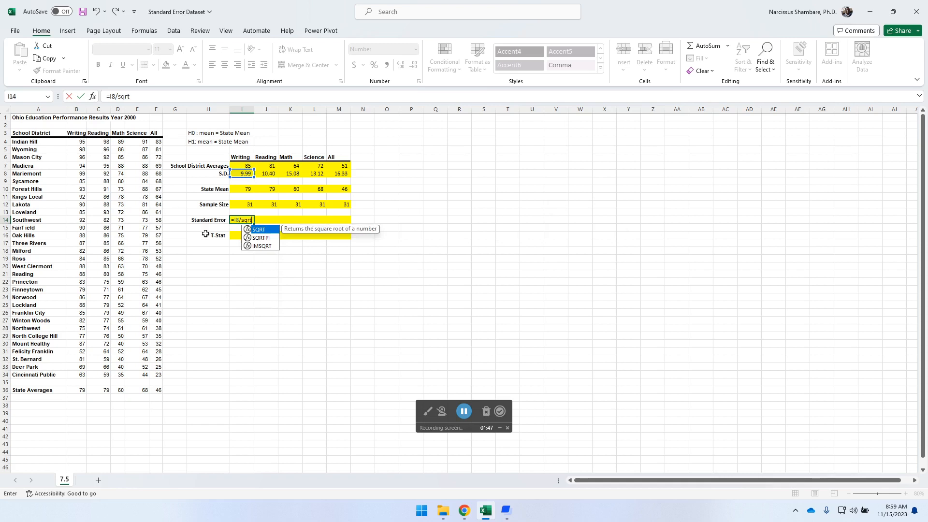
double_click(260, 230)
click(247, 204)
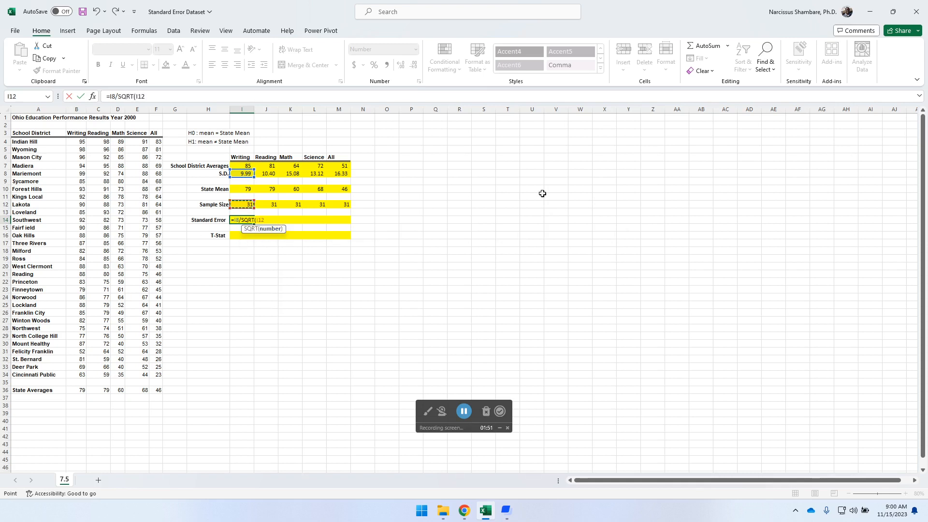
text())
key(Return)
key(Return)
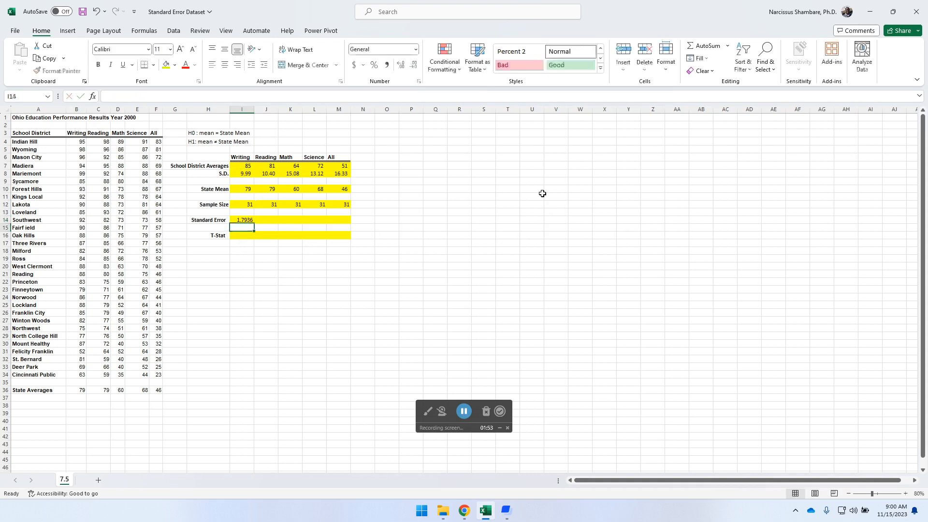
key(Up)
key(Up)
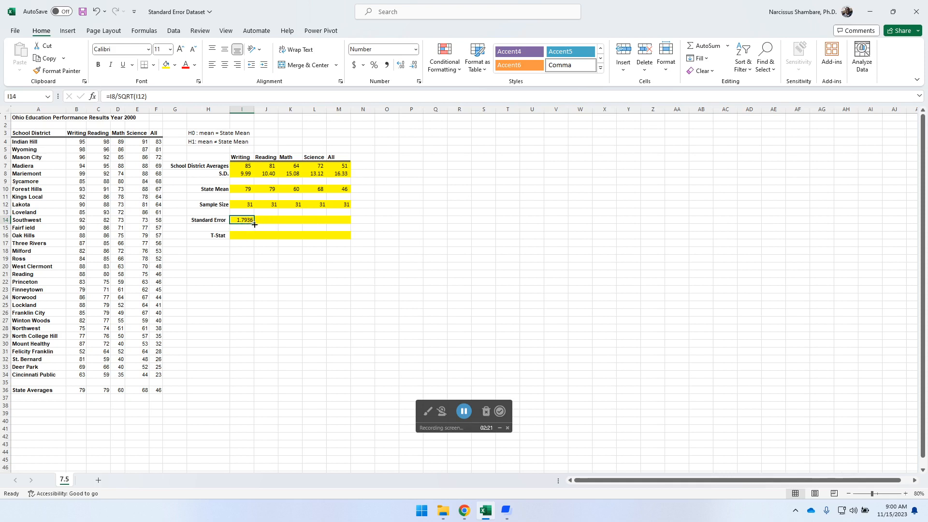
drag(254, 223, 351, 217)
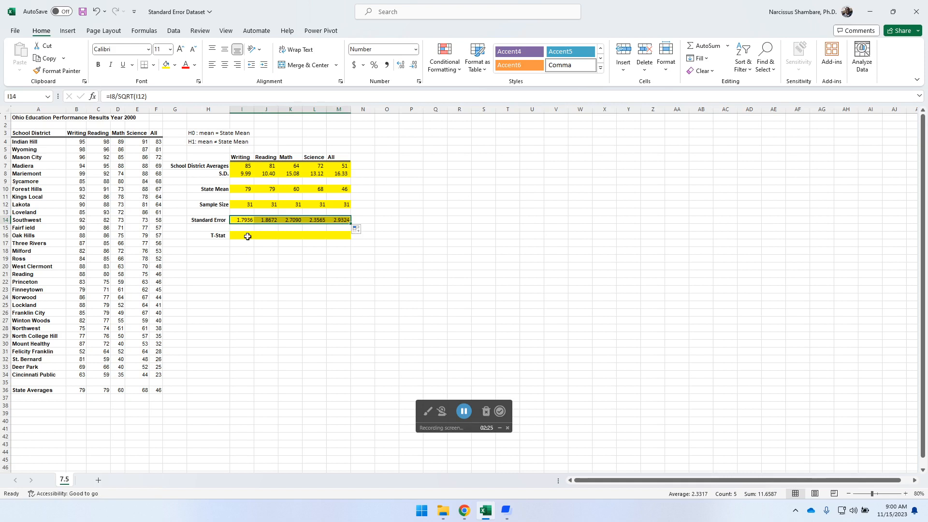
Calculate the Writing T-Stat in I16 with =(I7-I10)/I14 and fill the formula across to M16.
click(248, 235)
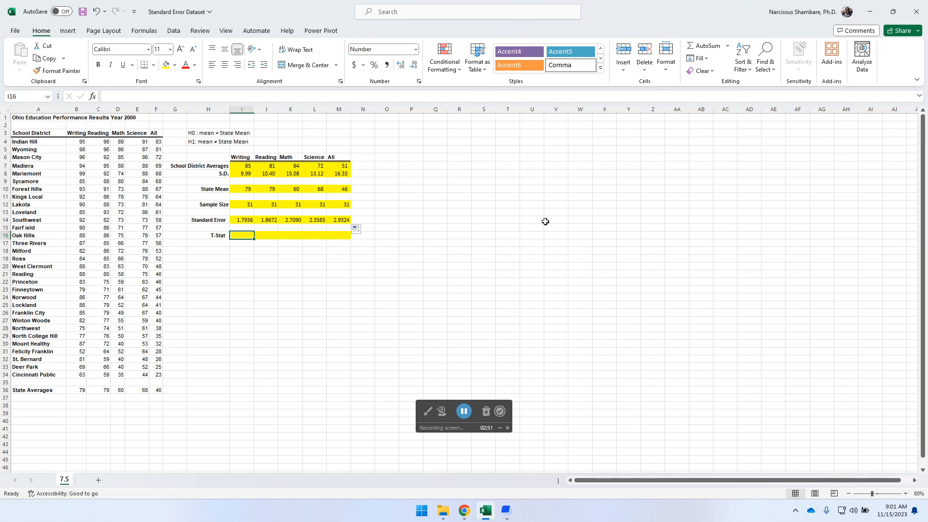
text(=()
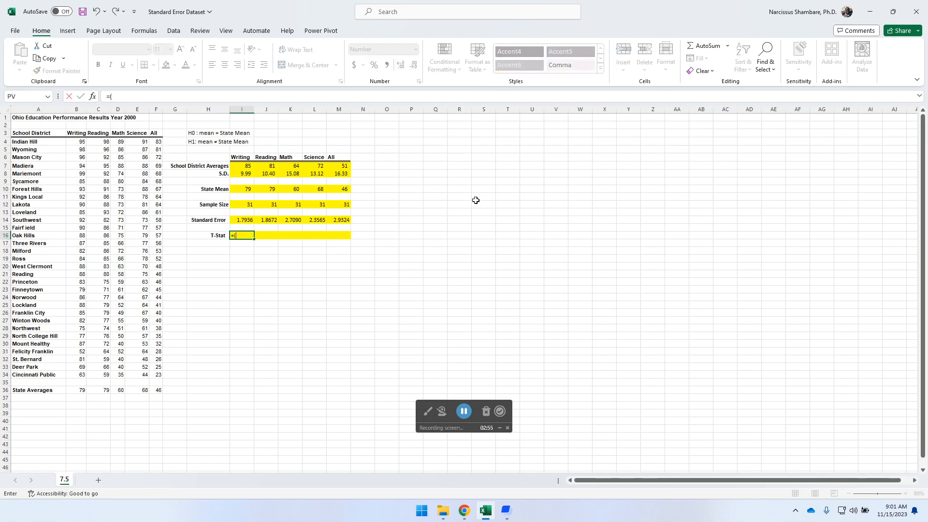
click(245, 168)
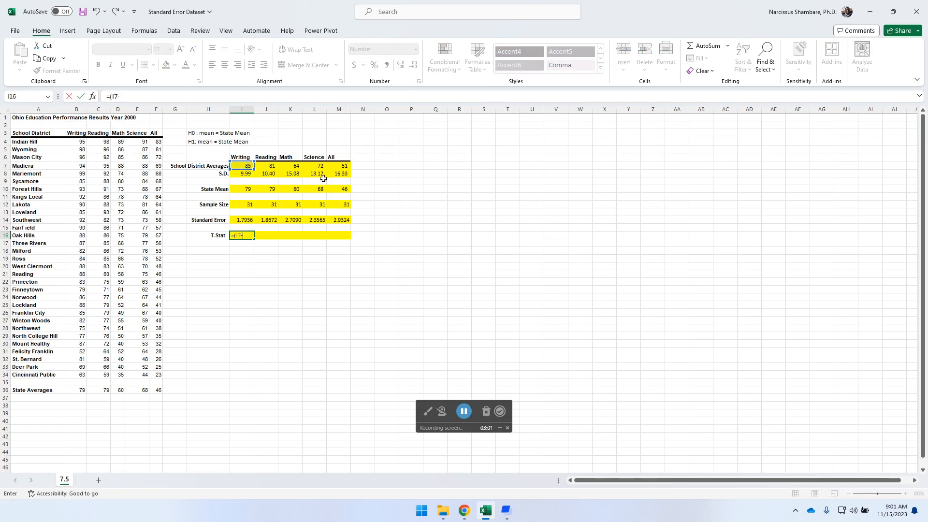
click(247, 190)
text()/)
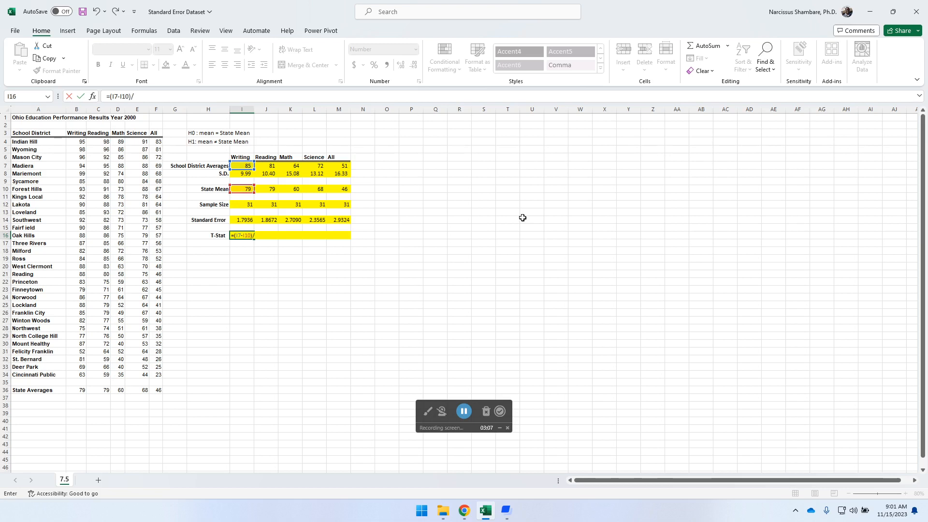
click(244, 221)
key(ctrl+Return)
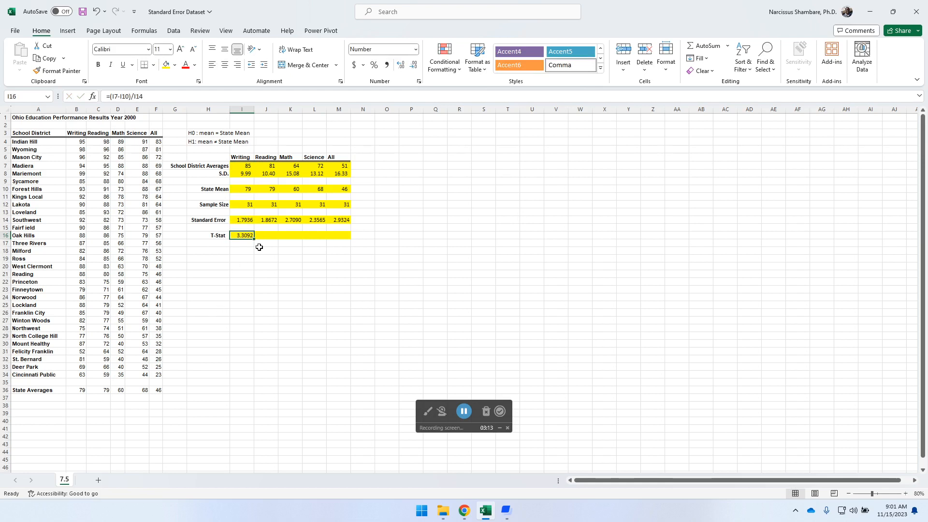
drag(254, 240, 348, 236)
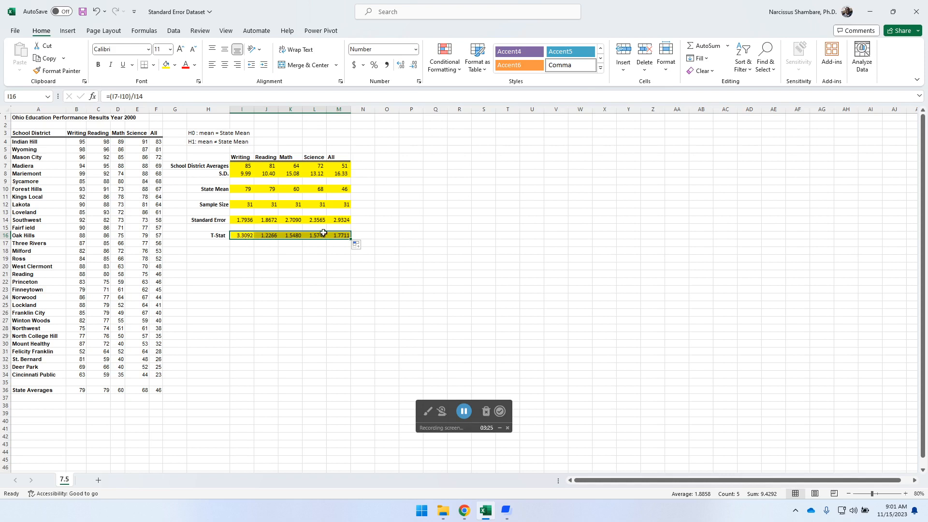
Review the T-Stat formulas for Writing and Reading in I16 and J16.
click(247, 235)
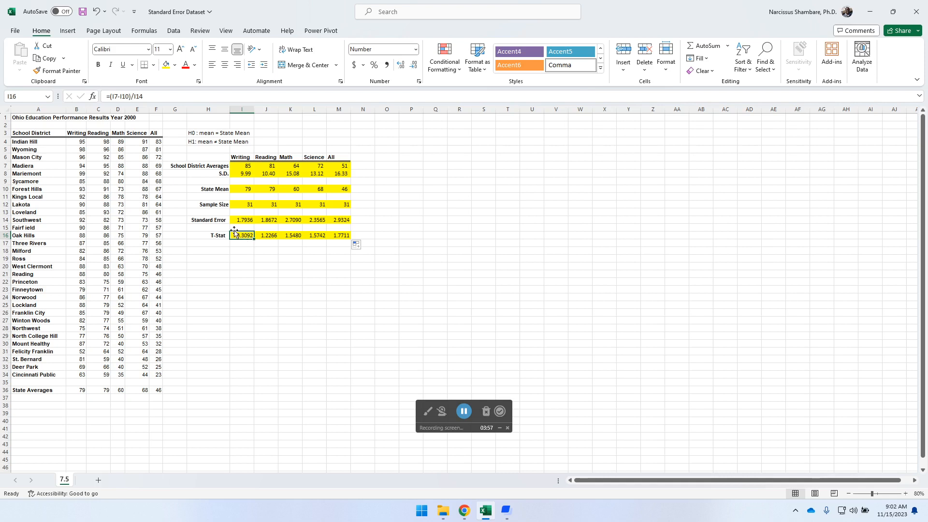
click(274, 235)
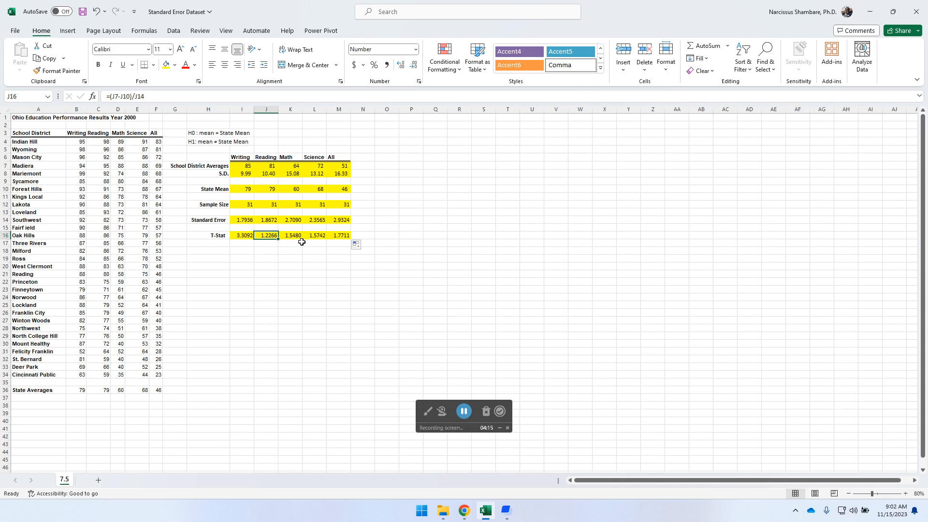
click(238, 234)
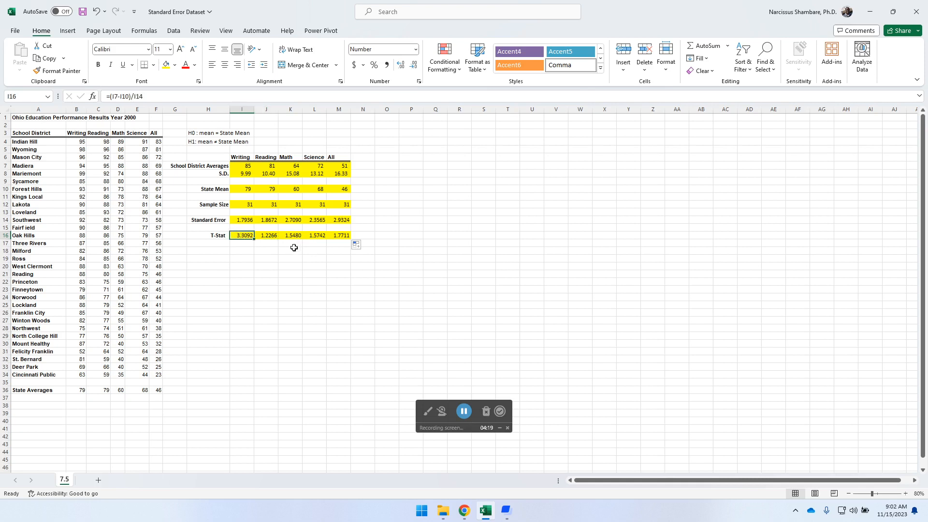
Calculate the T-Stat directly in I17 with =(I7-I10)/(I8/SQRT(I12)) and fill the formula across to M17.
click(247, 243)
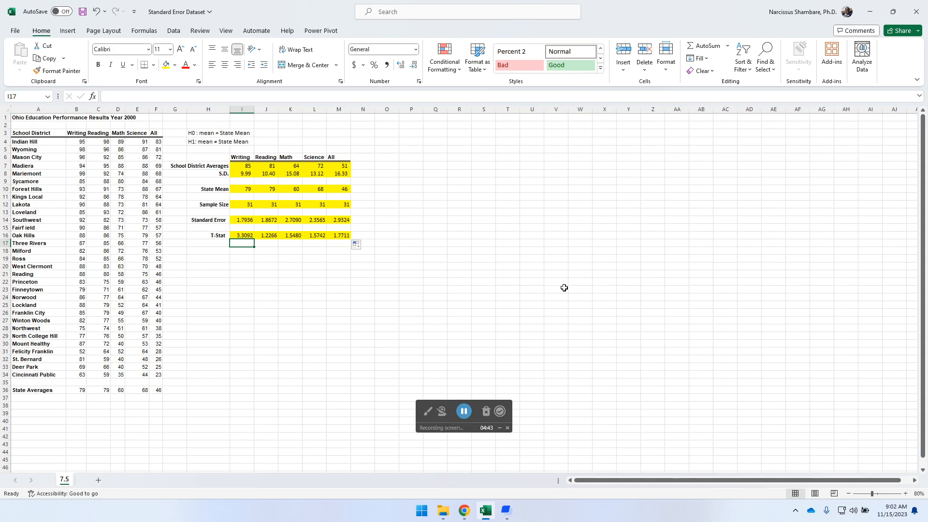
text(=()
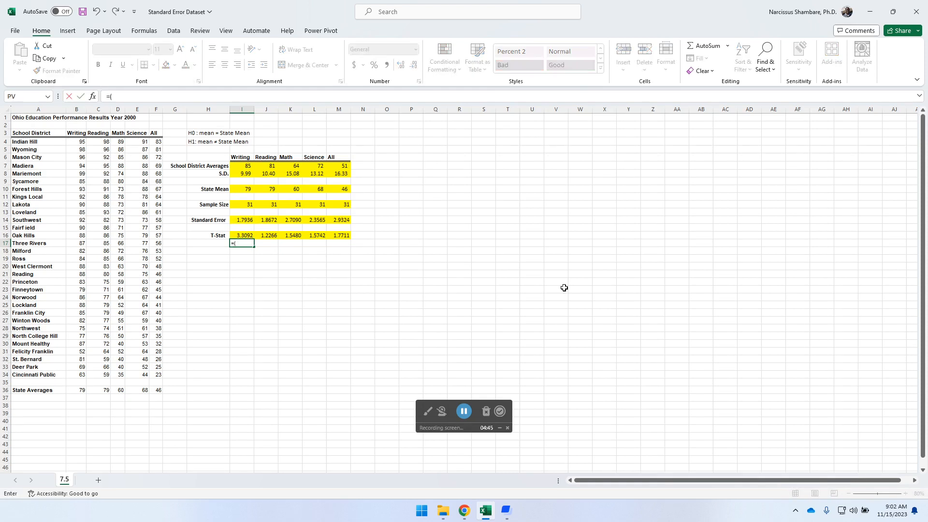
click(245, 164)
text(-)
click(243, 186)
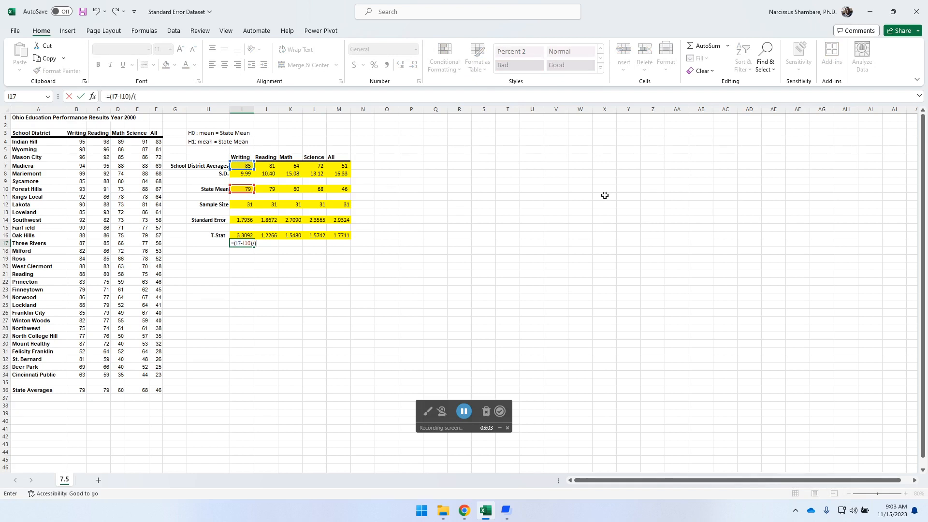
click(244, 175)
text(/sqrt)
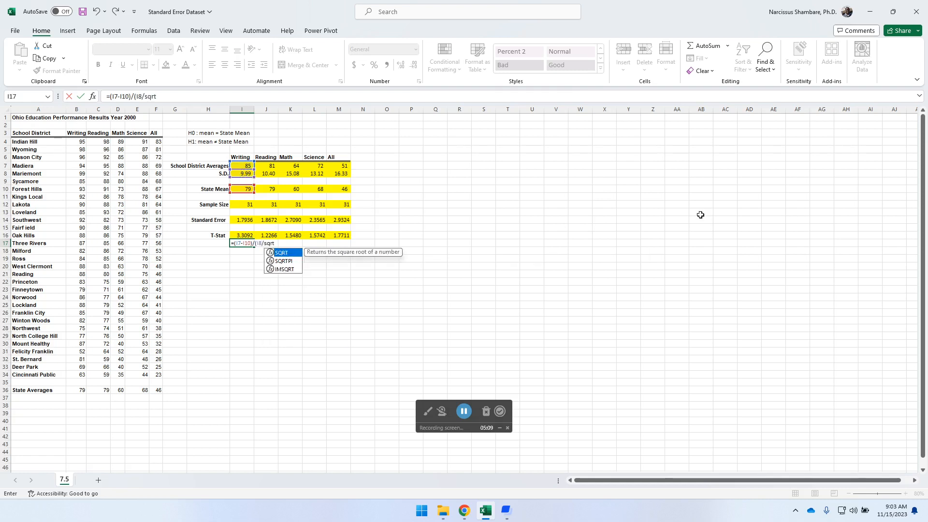
double_click(290, 253)
click(241, 204)
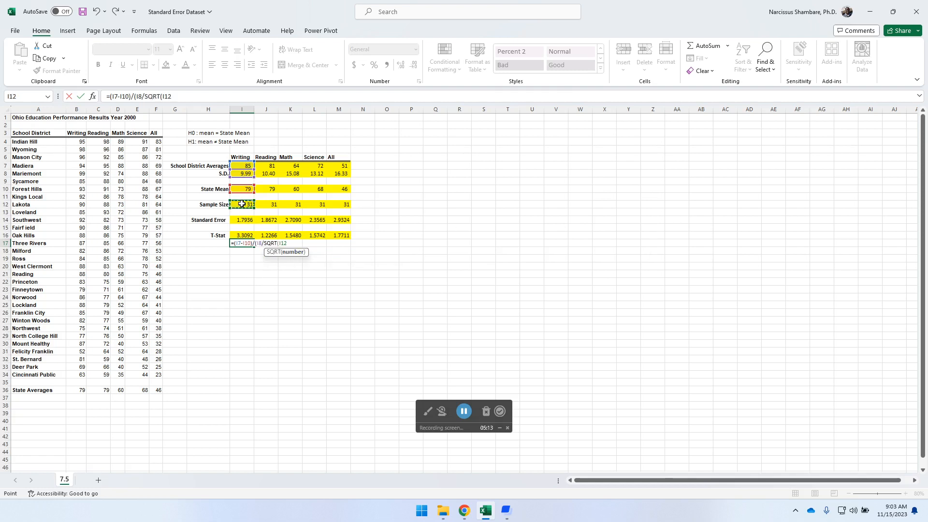
text())
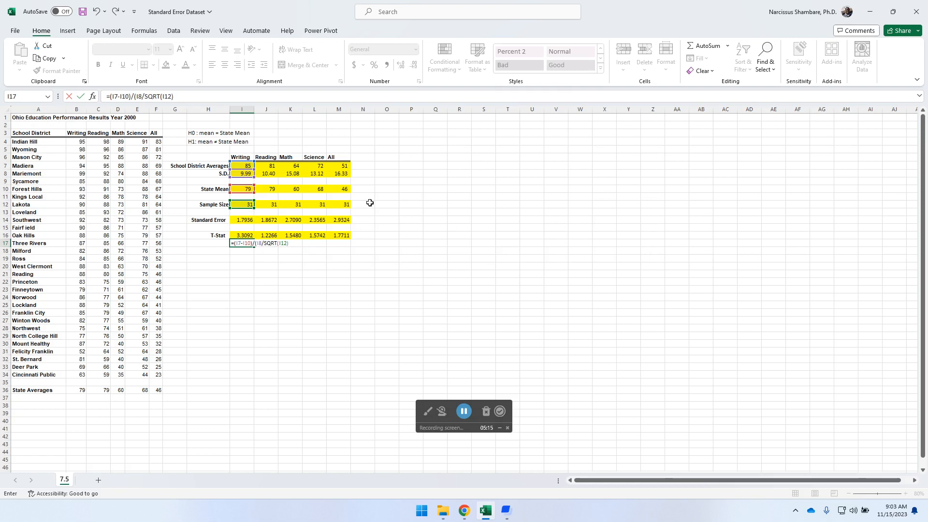
key(Return)
key(Up)
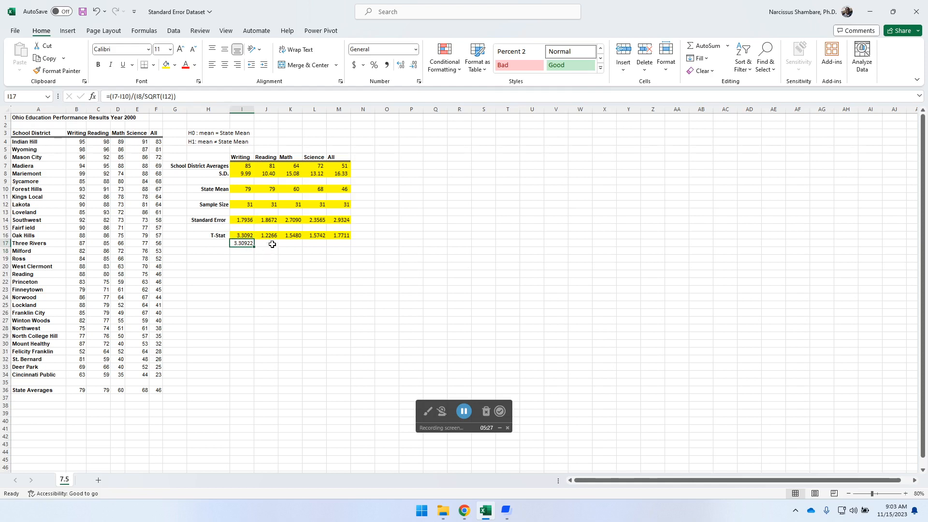
drag(254, 247, 350, 245)
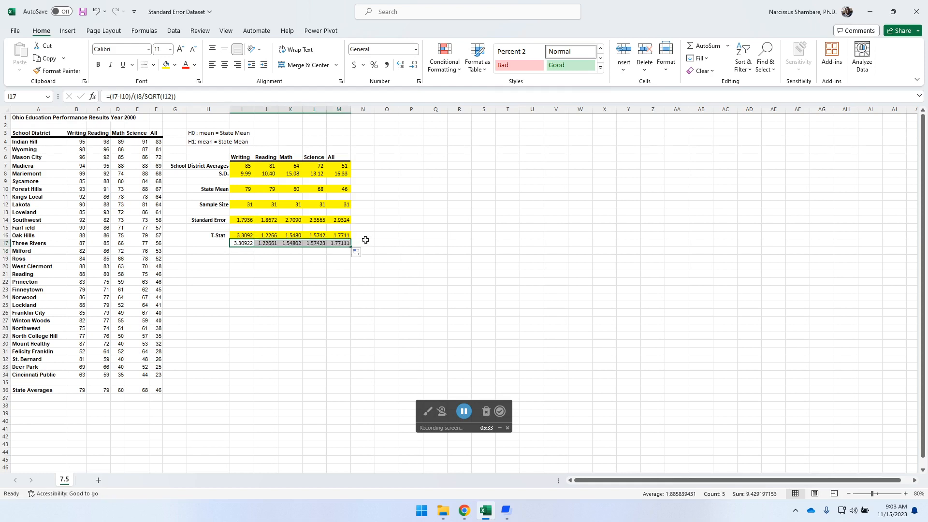